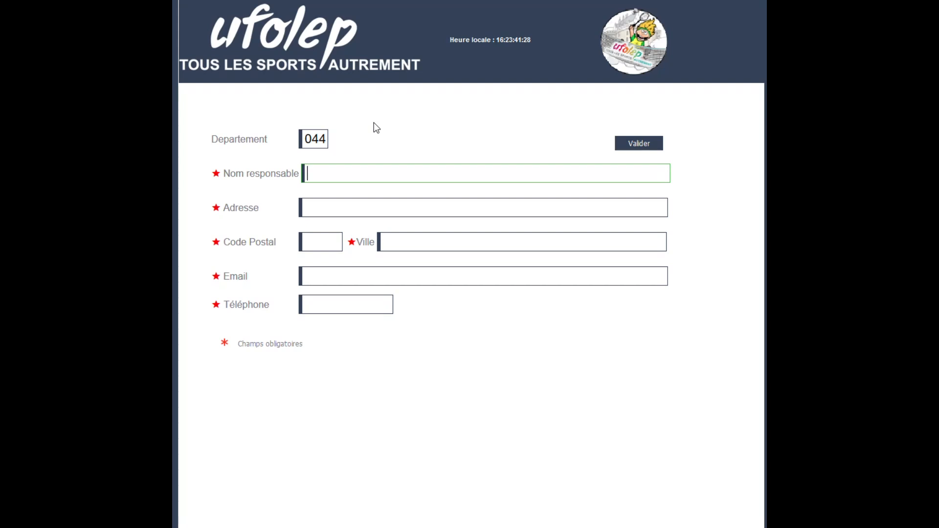
Enter the responsible person's name, then the street address, postal code and city from suggestions.
type("toto")
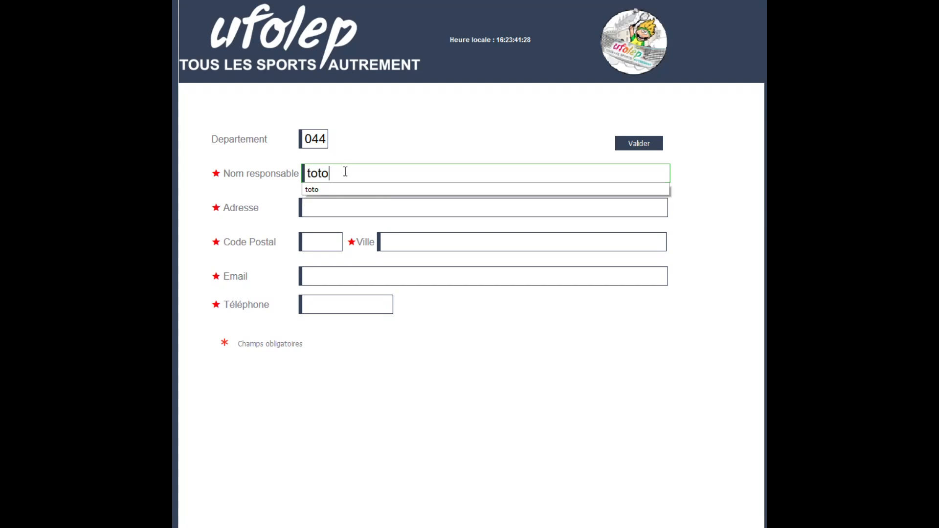
left_click(329, 206)
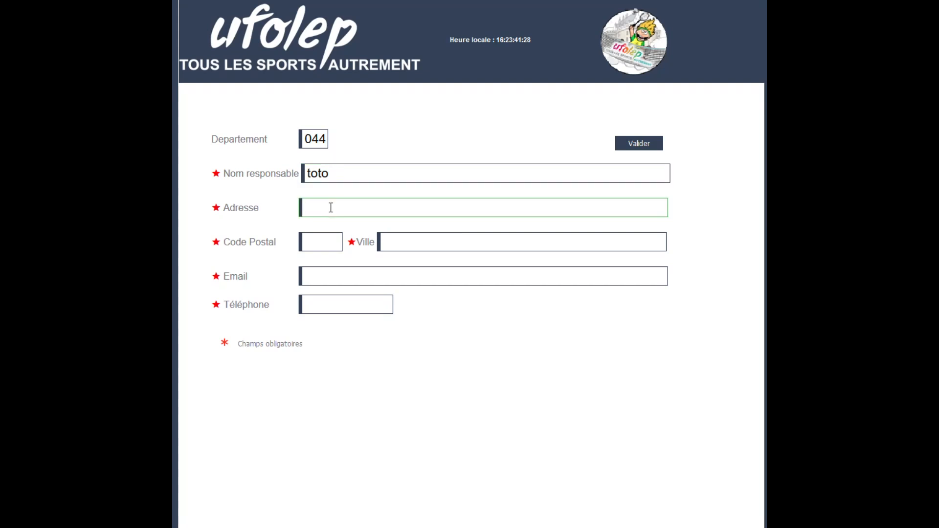
type("1")
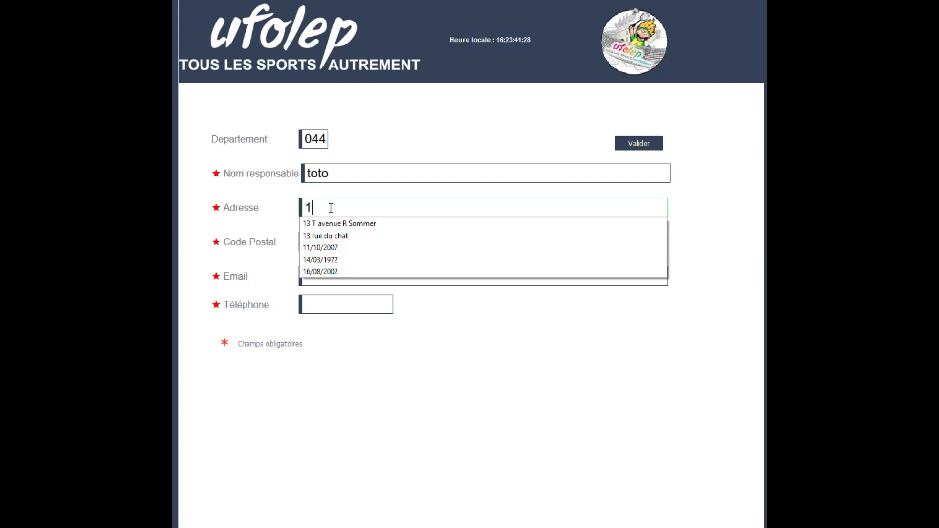
left_click(333, 225)
left_click(321, 241)
type("31")
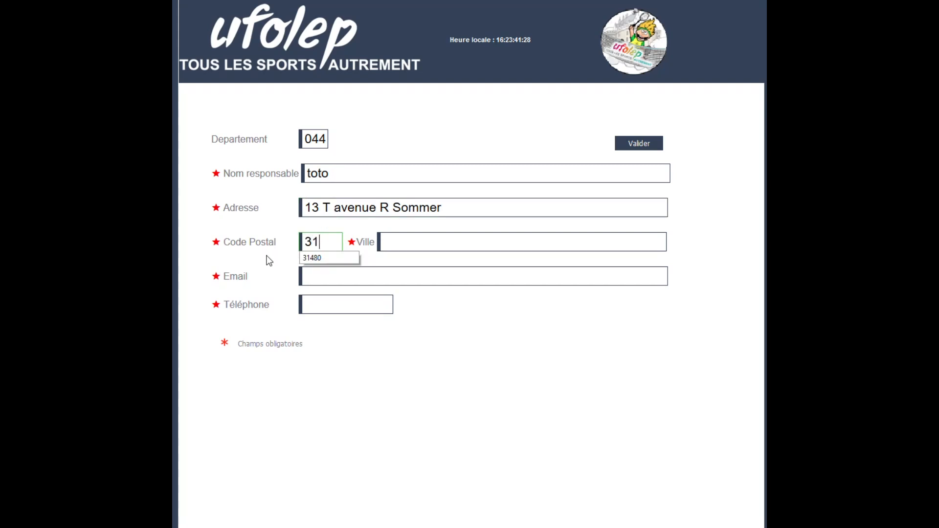
left_click(310, 257)
left_click(445, 239)
type("c")
left_click(418, 258)
Fill the e-mail and phone number from suggestions and submit the contact details.
left_click(341, 276)
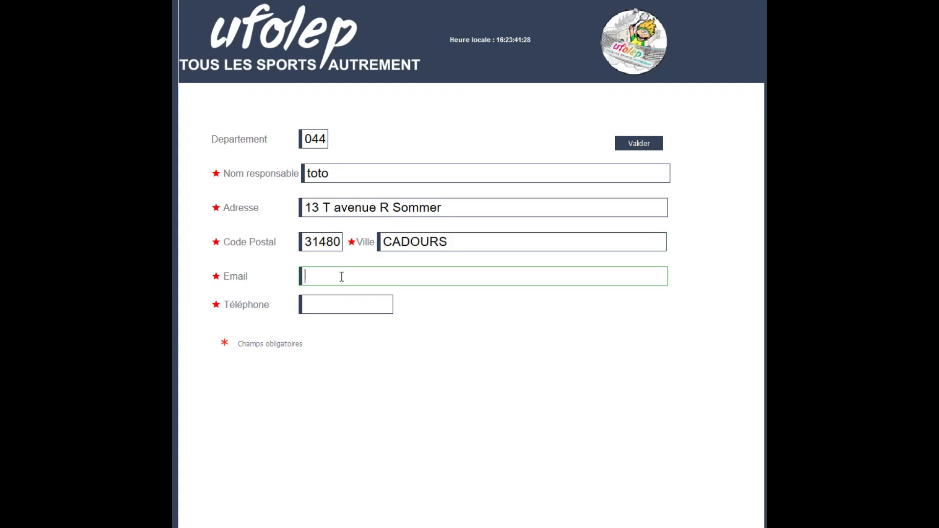
type("u")
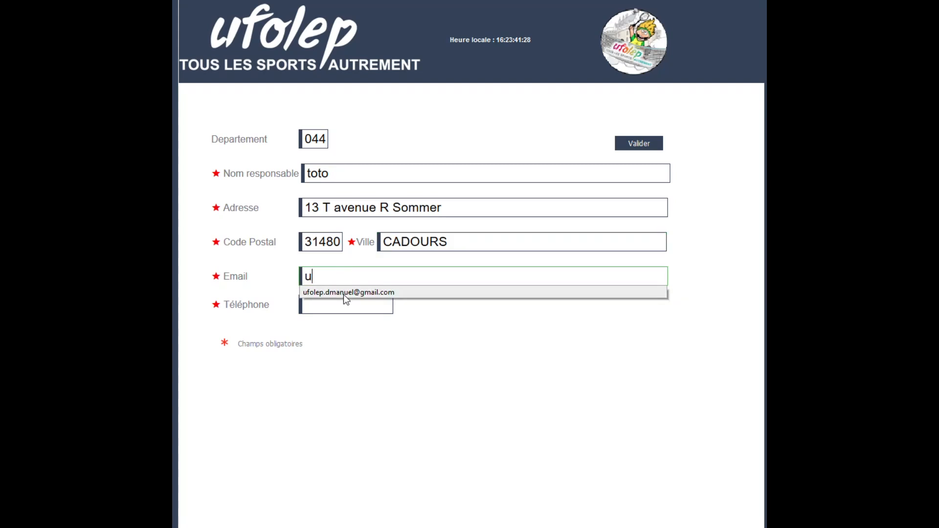
left_click(343, 293)
left_click(320, 304)
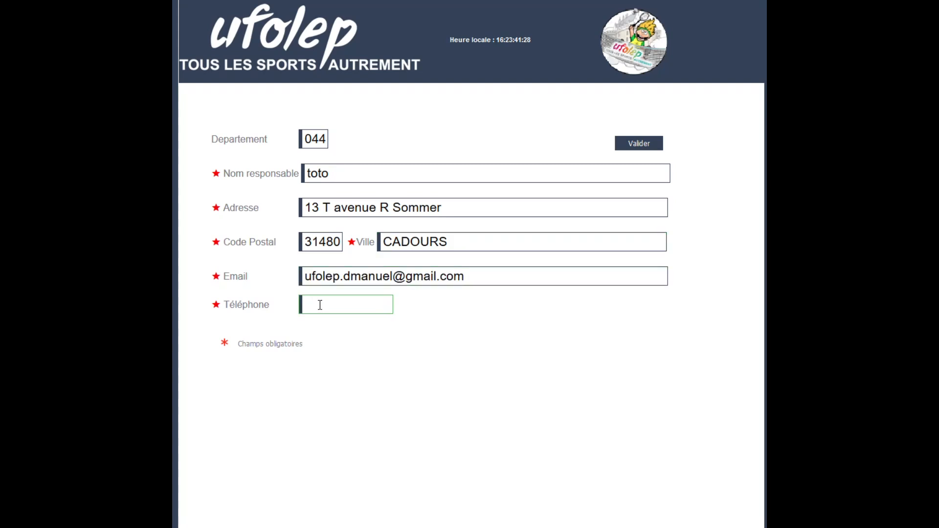
type("0")
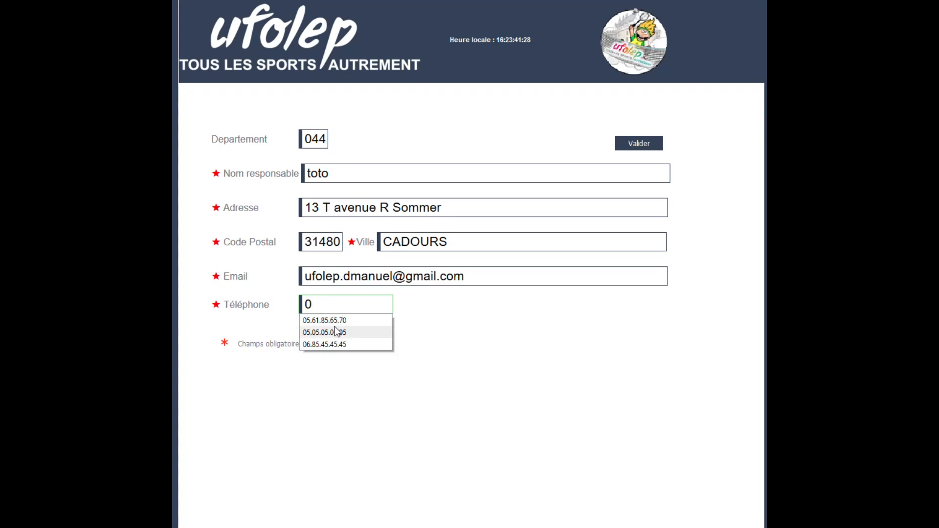
left_click(334, 322)
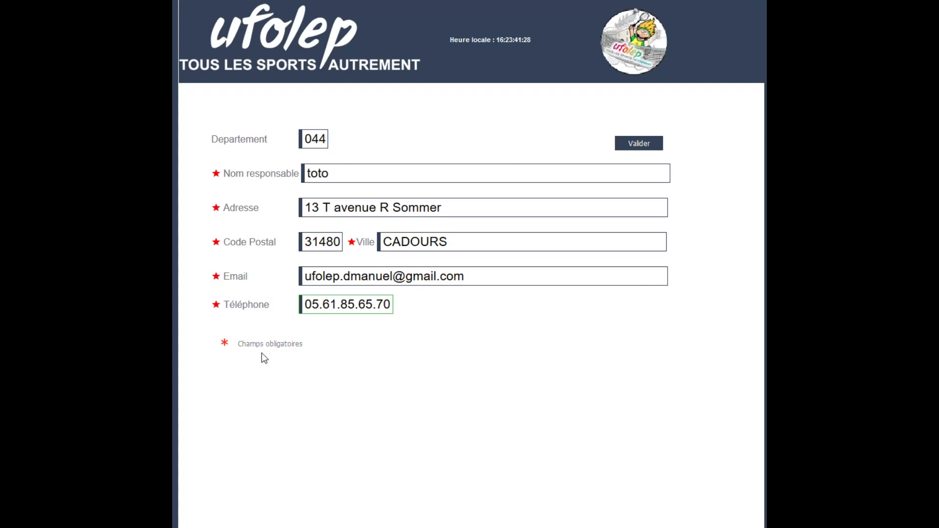
left_click(641, 144)
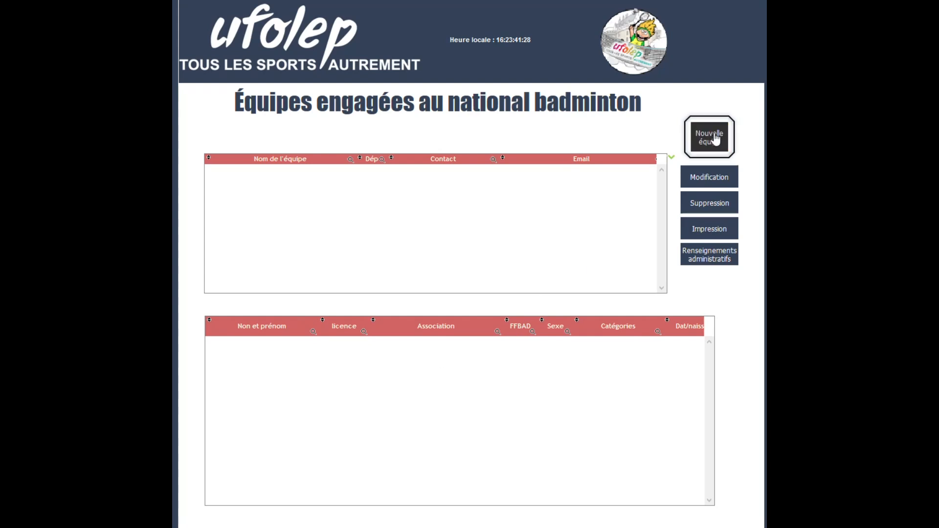
Open a blank Fiche d'engagements badminton form via Nouvelle équipe.
left_click(714, 139)
Name the team LES BLEUETS, enter its contact name and e-mail, and continue to player rows.
left_click(308, 145)
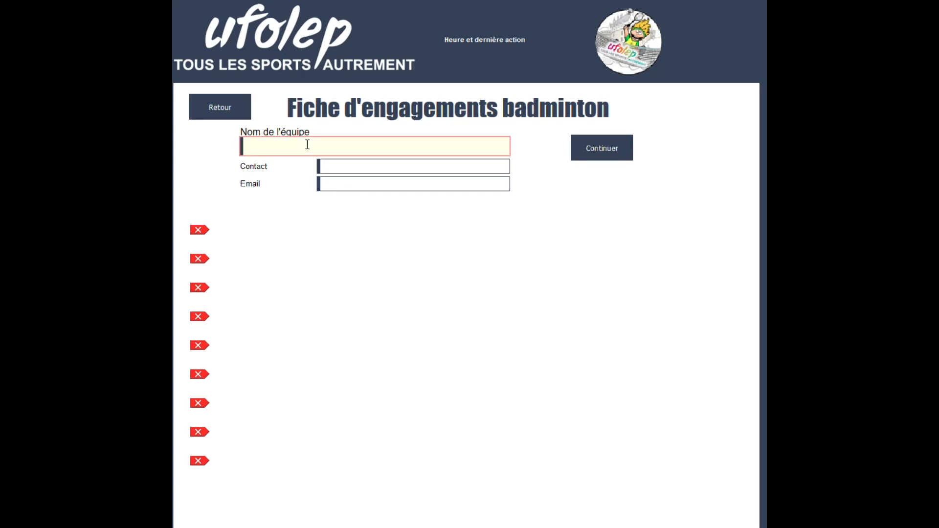
type("LES BLEUETS")
left_click(354, 165)
type("mimi")
left_click(345, 186)
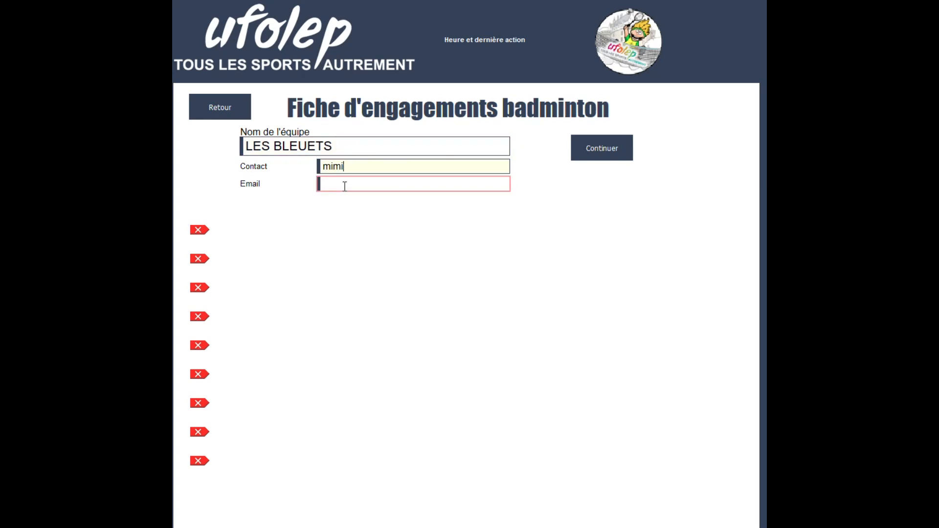
left_click(604, 152)
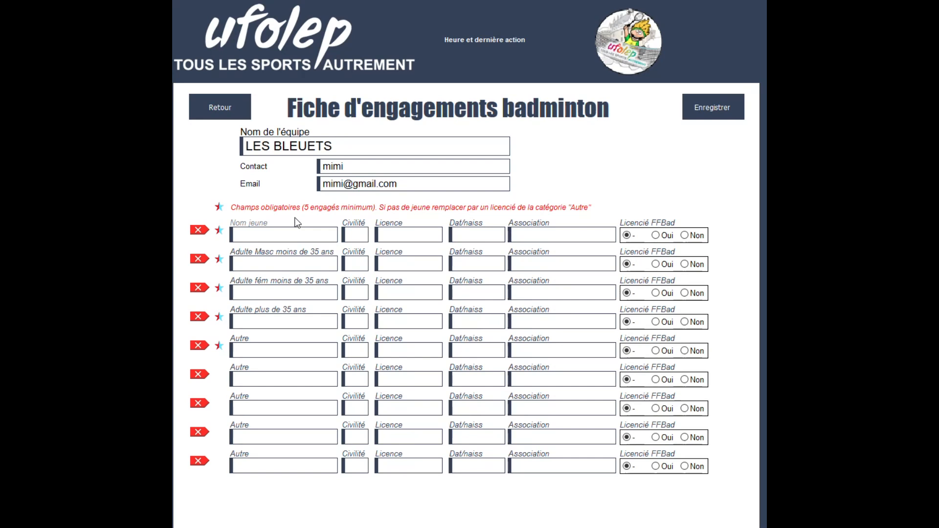
Fill the Nom jeune row with a player suggested for the letter 'A'.
left_click(284, 234)
left_click(284, 263)
left_click(264, 233)
type("A")
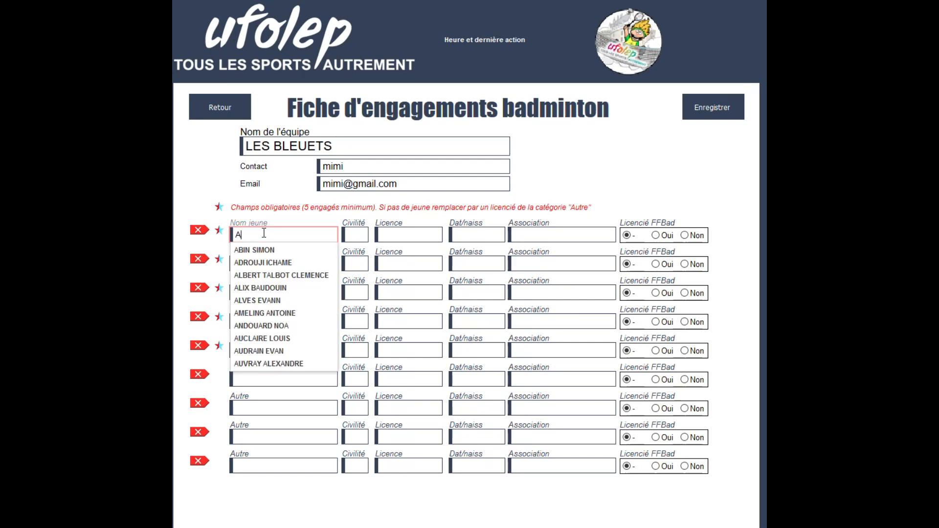
left_click(270, 288)
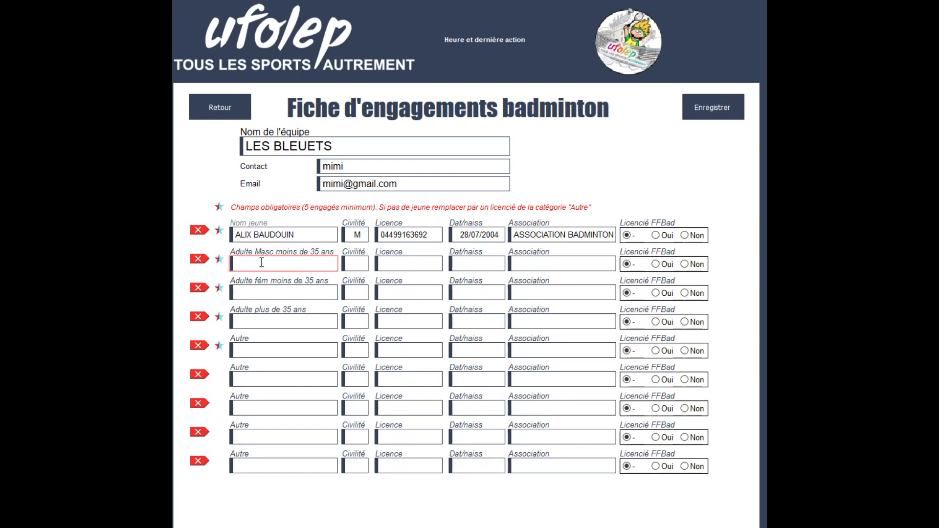
Pick players for the under-35 men (G), under-35 women (H), over-35 (K) and Autre (G) rows.
type("G")
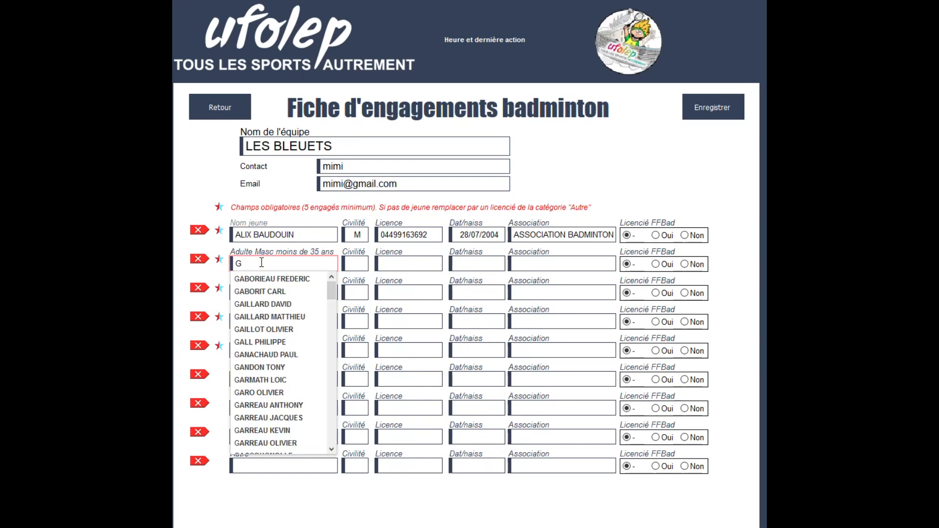
left_click(263, 304)
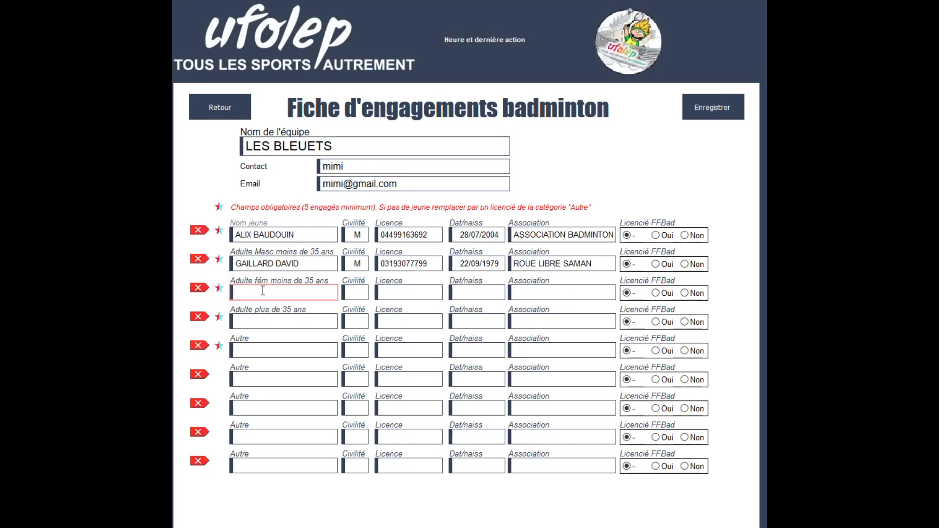
type("H")
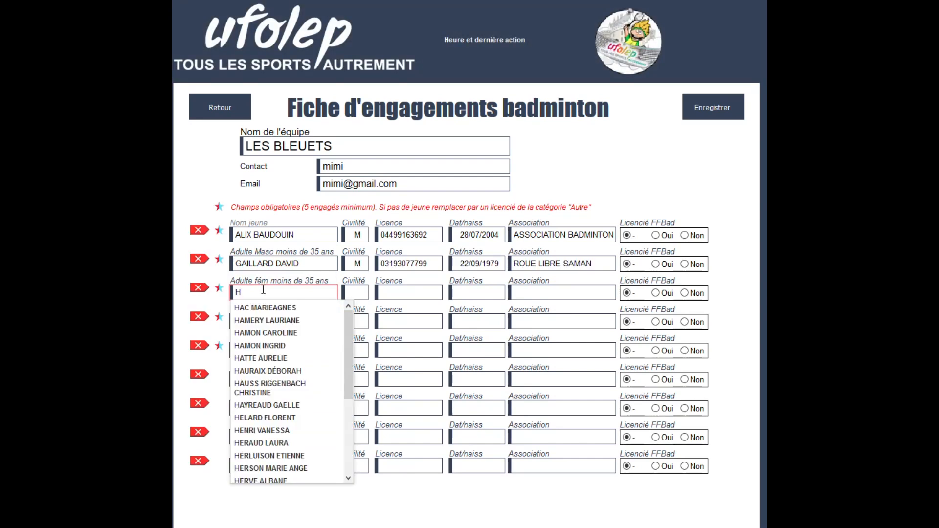
left_click(274, 333)
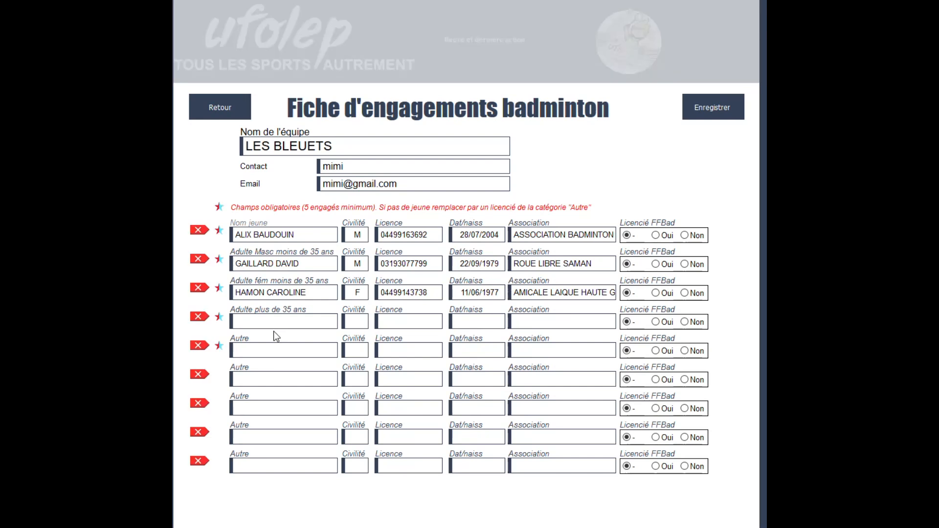
left_click(273, 320)
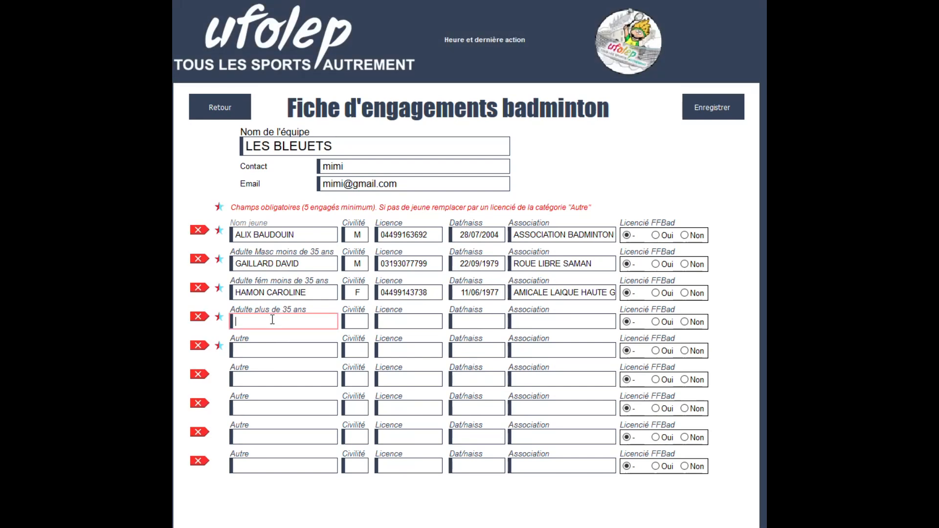
type("K")
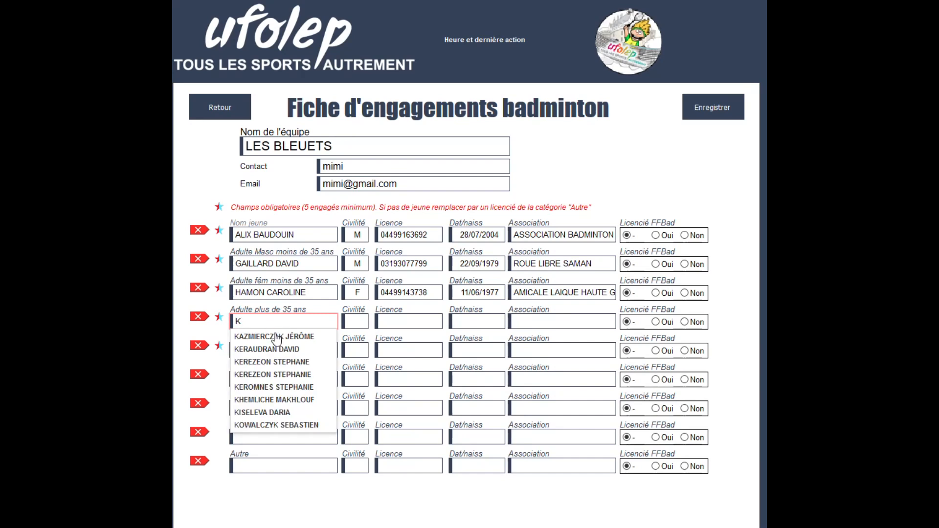
left_click(274, 349)
left_click(256, 350)
type("G")
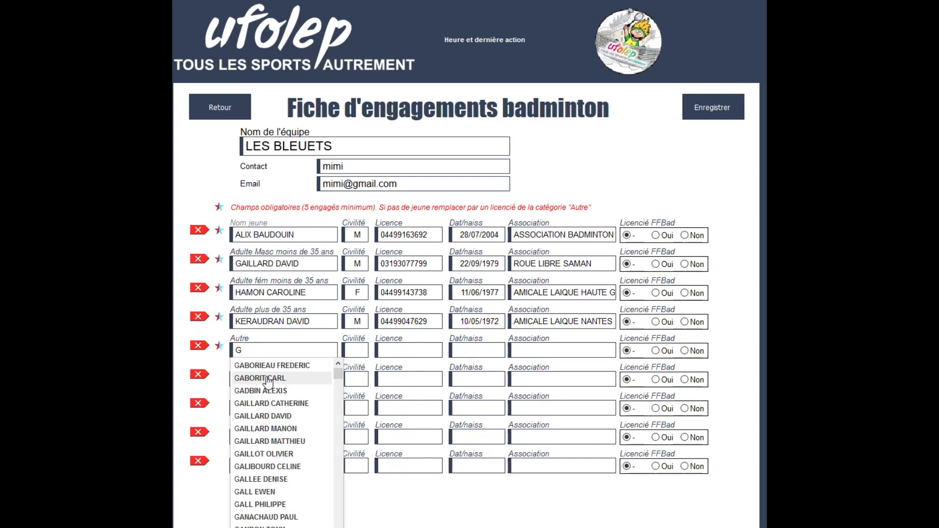
left_click(268, 379)
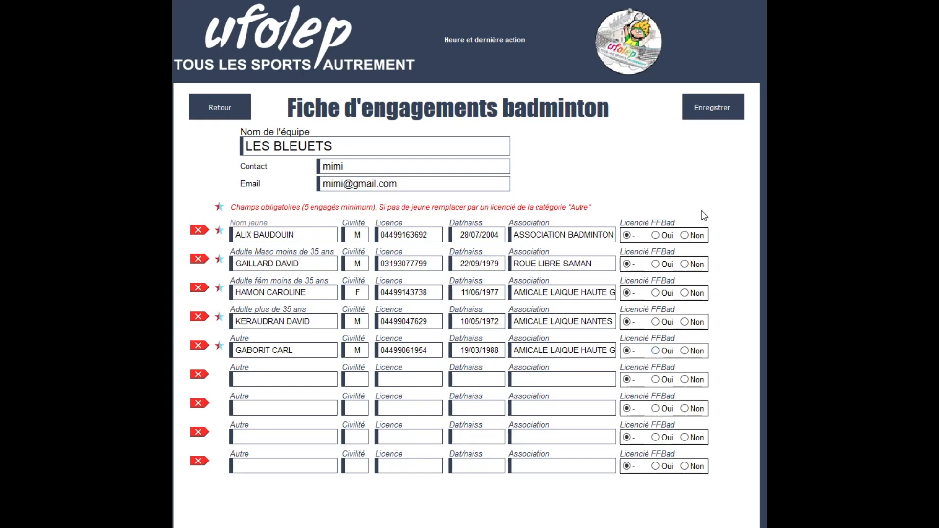
Set Licencié FFBad to Oui for the first two players, Non for the third and fifth, and save.
left_click(718, 105)
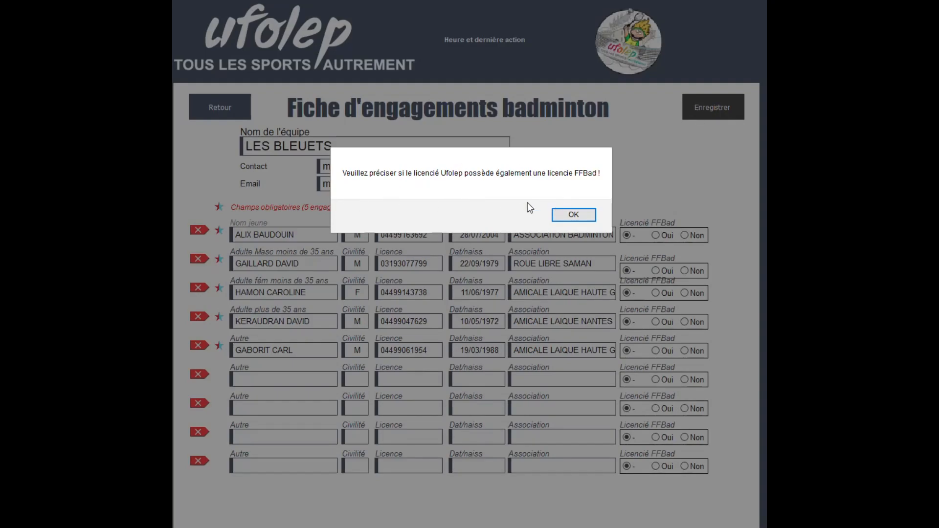
left_click(574, 215)
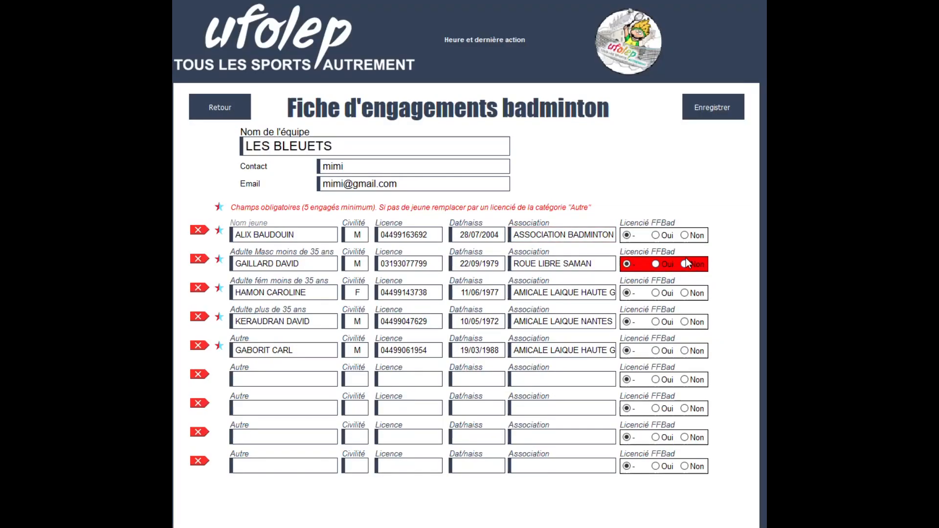
left_click(656, 236)
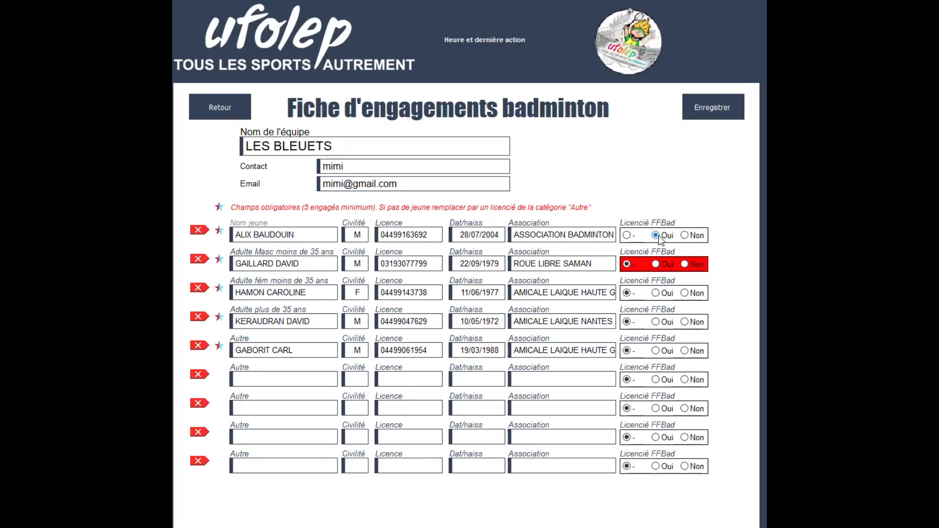
left_click(656, 264)
left_click(685, 293)
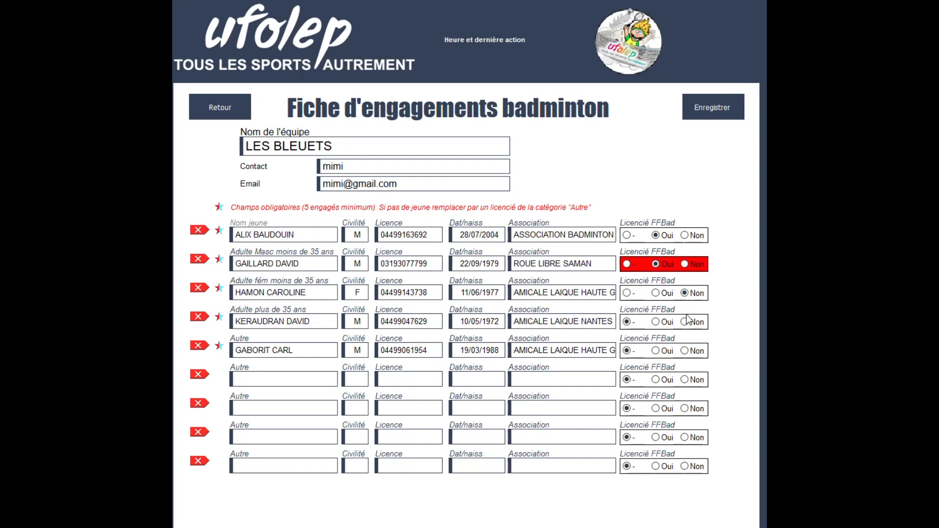
left_click(684, 350)
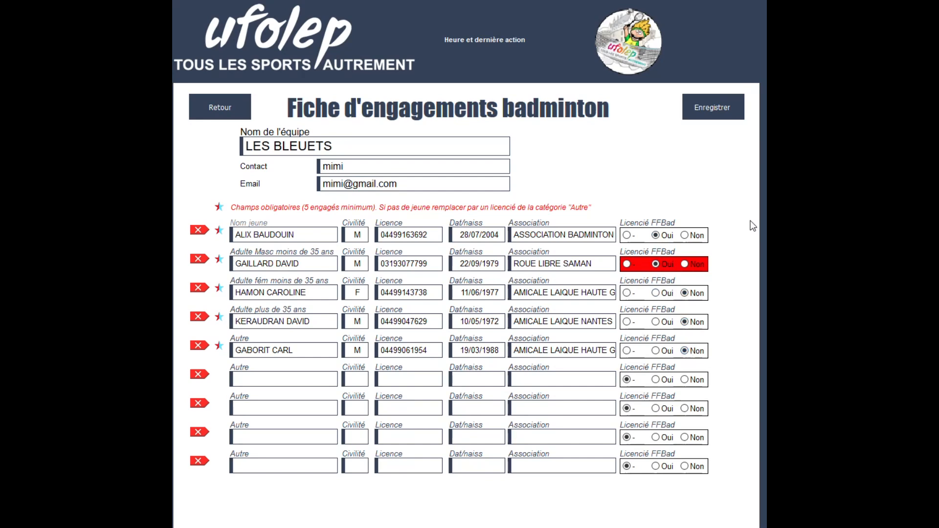
left_click(714, 111)
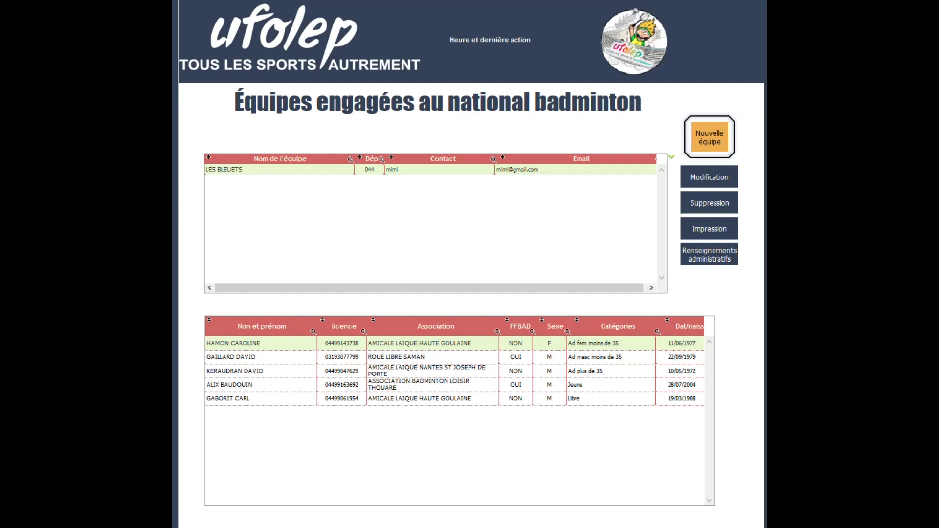
Reopen LES BLEUETS and replace the Autre-row player with the one suggested for 'RAB'.
left_click(706, 176)
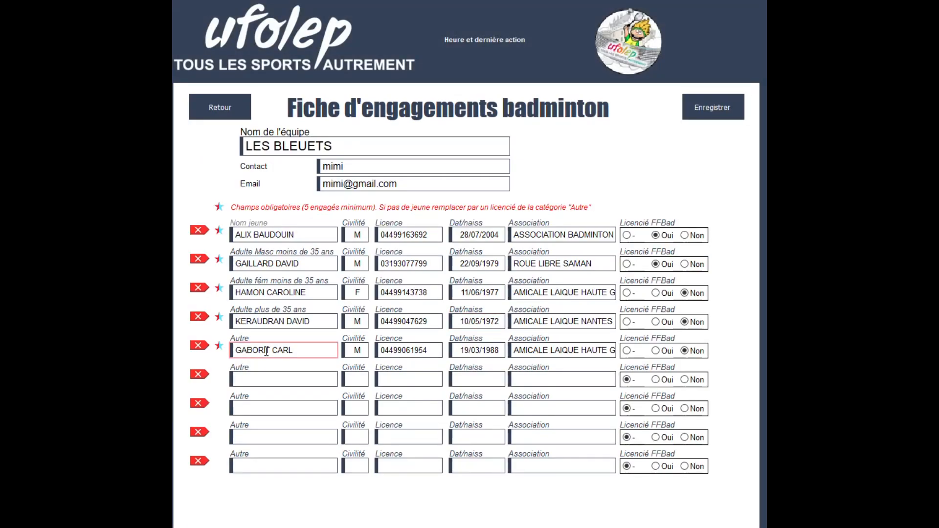
left_click(197, 346)
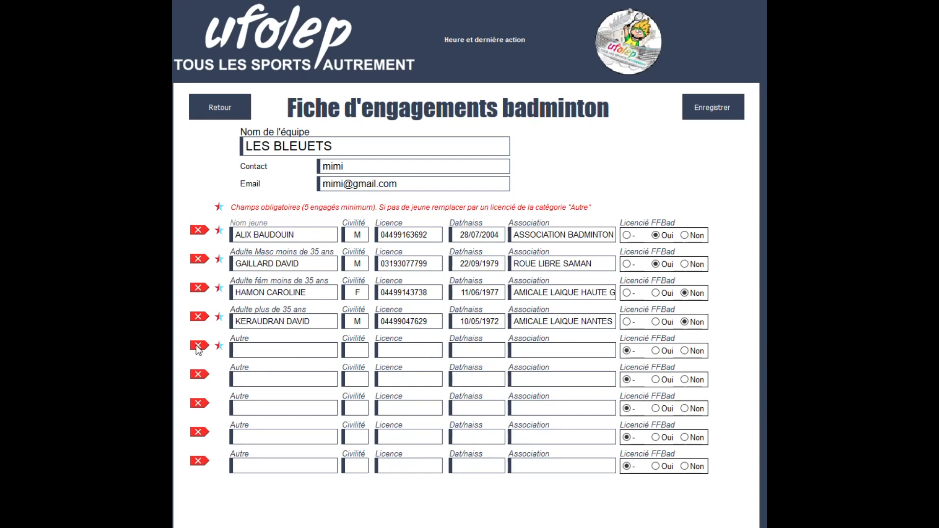
left_click(249, 350)
type("RAB")
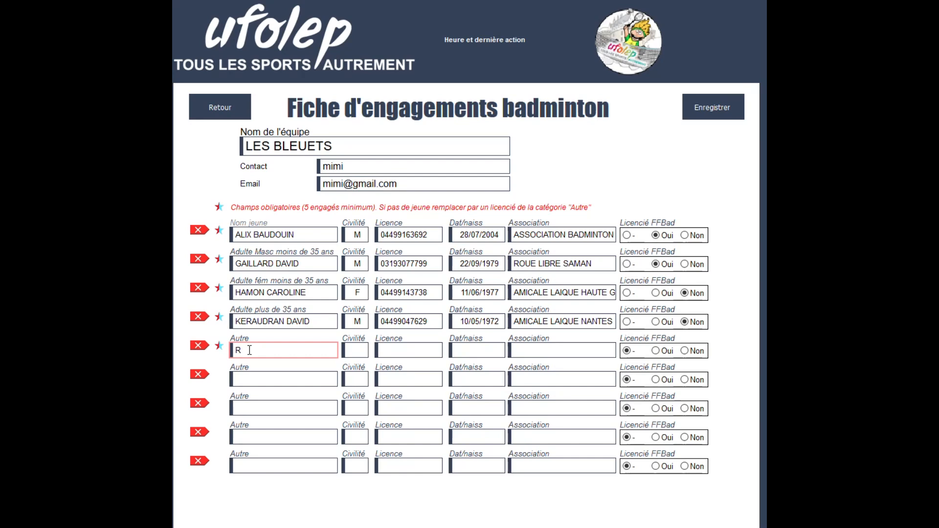
left_click(272, 374)
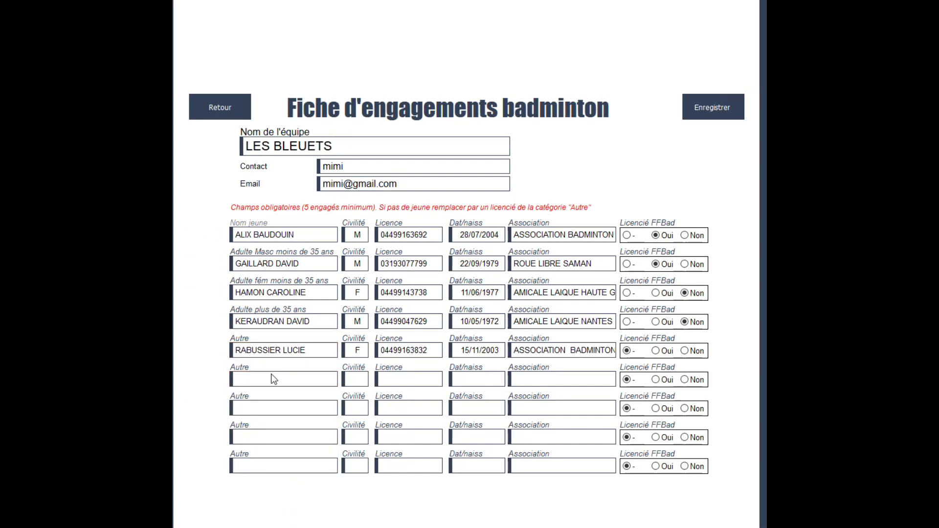
Mark the fifth player as FFBad-licensed (Oui) and save the team.
left_click(733, 112)
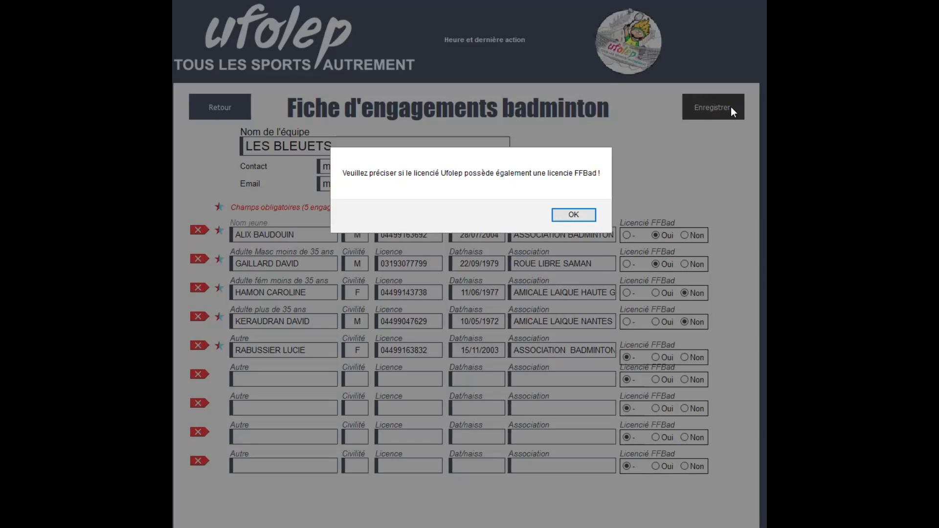
left_click(574, 216)
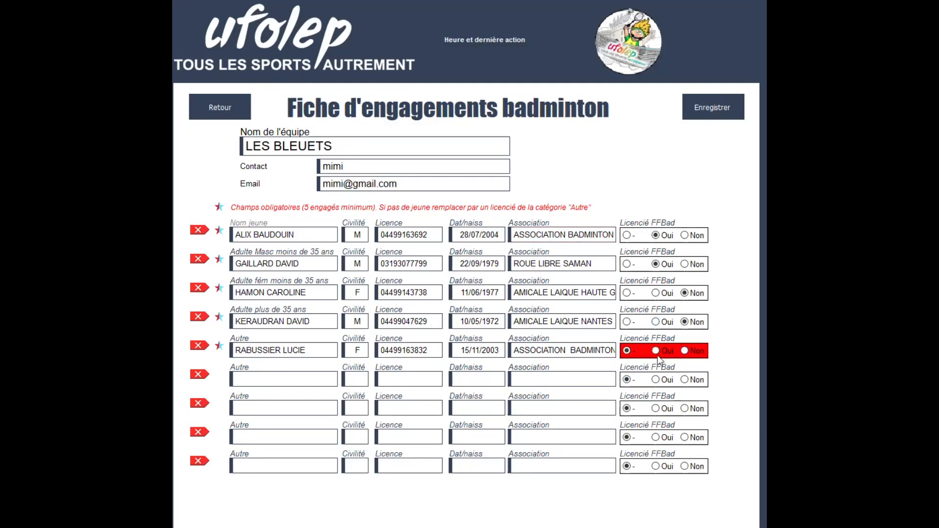
left_click(656, 351)
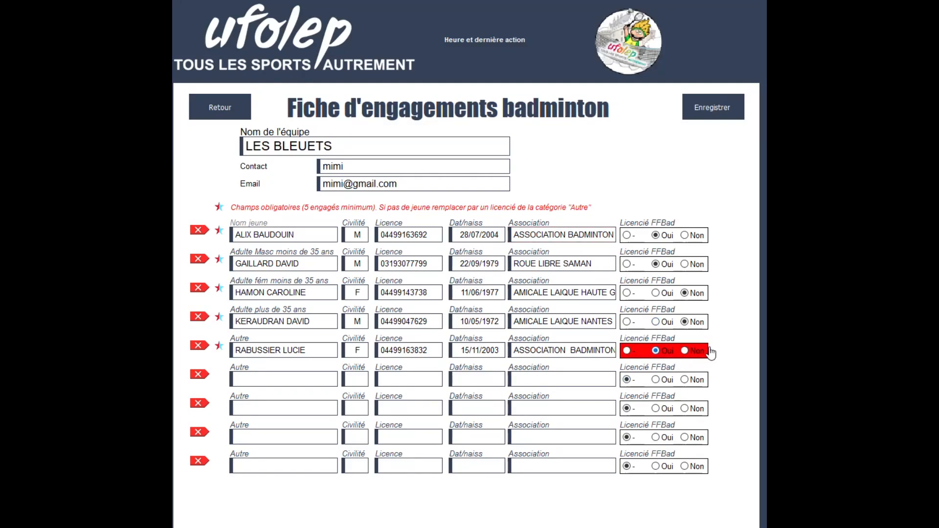
left_click(715, 112)
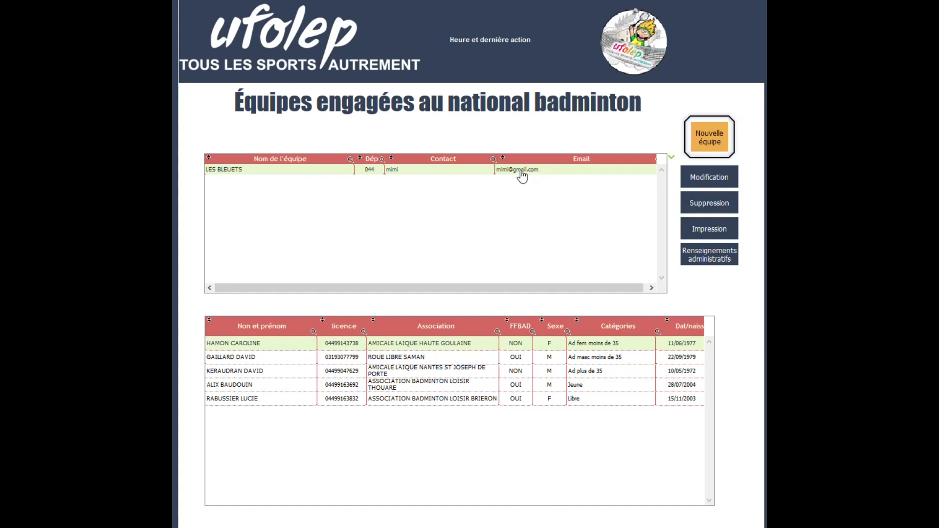
Extend the responsible person's name in Renseignements administratifs and save the details.
left_click(712, 259)
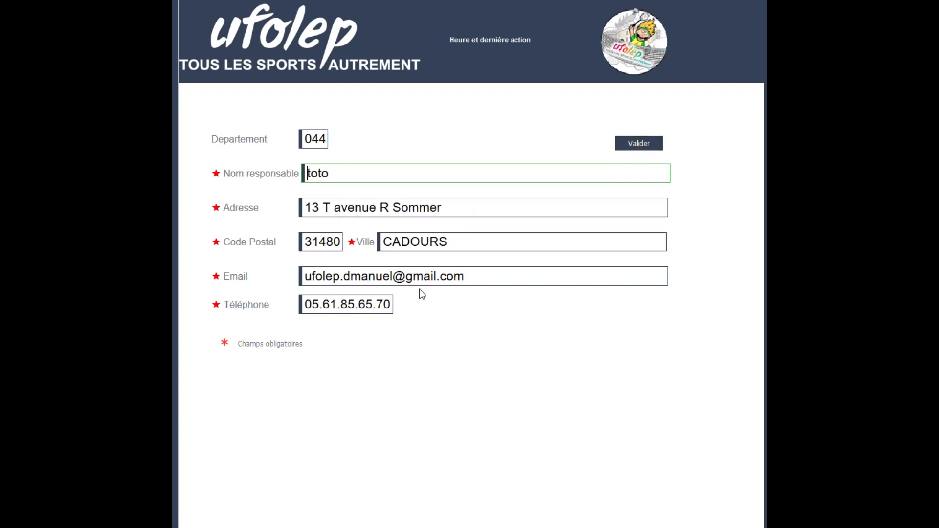
left_click(360, 172)
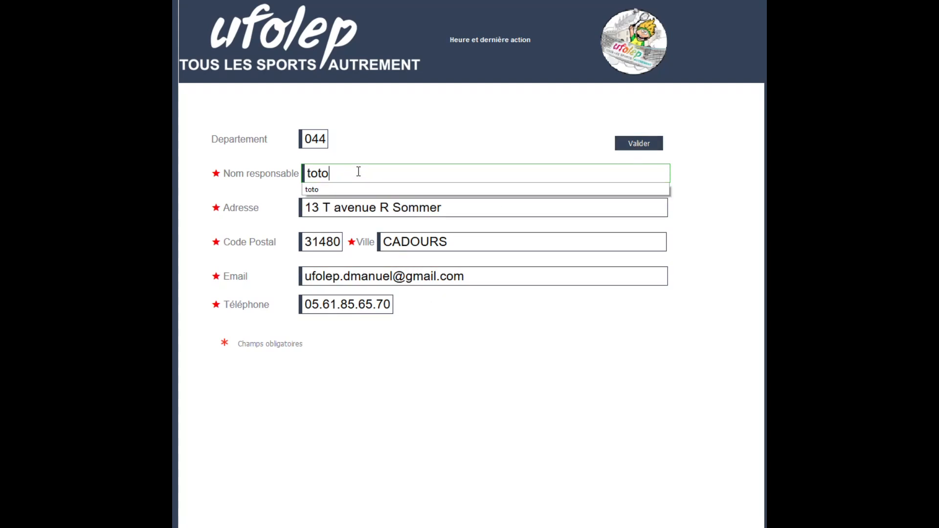
left_click(358, 172)
type("titi")
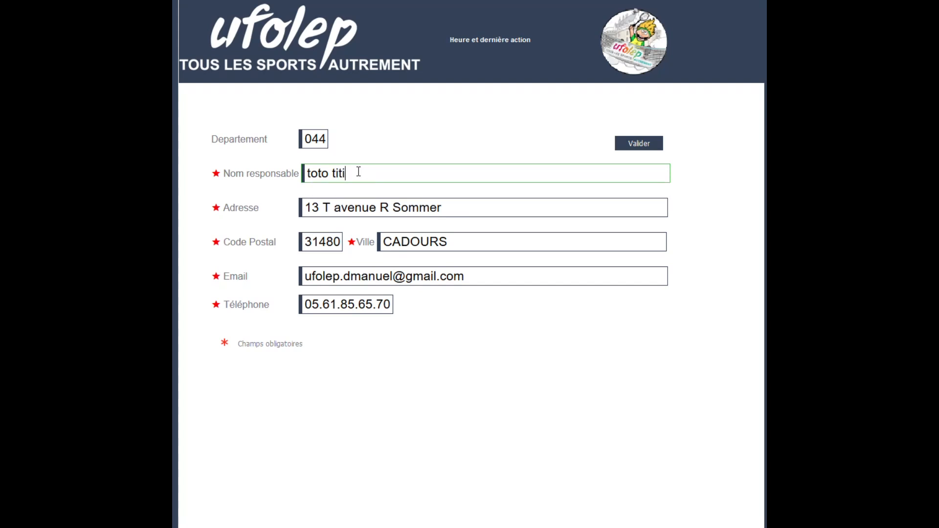
left_click(651, 144)
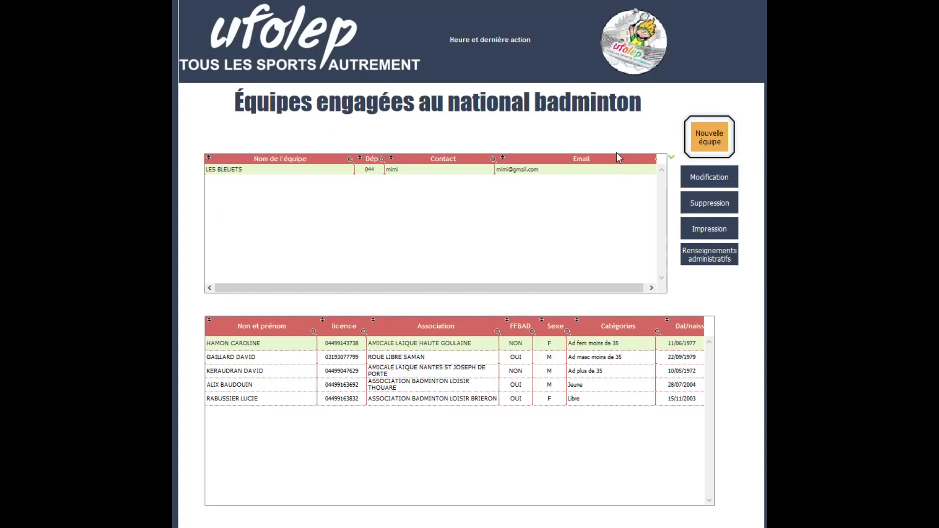
Create a new team named LES RAQUETTES D'OR and enter its contact name and e-mail.
left_click(709, 136)
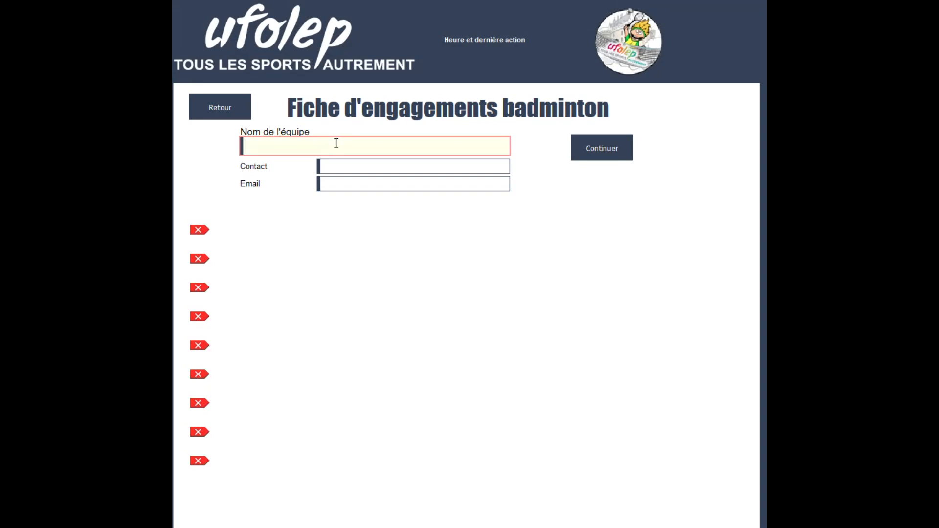
type("LES RAQUETTES")
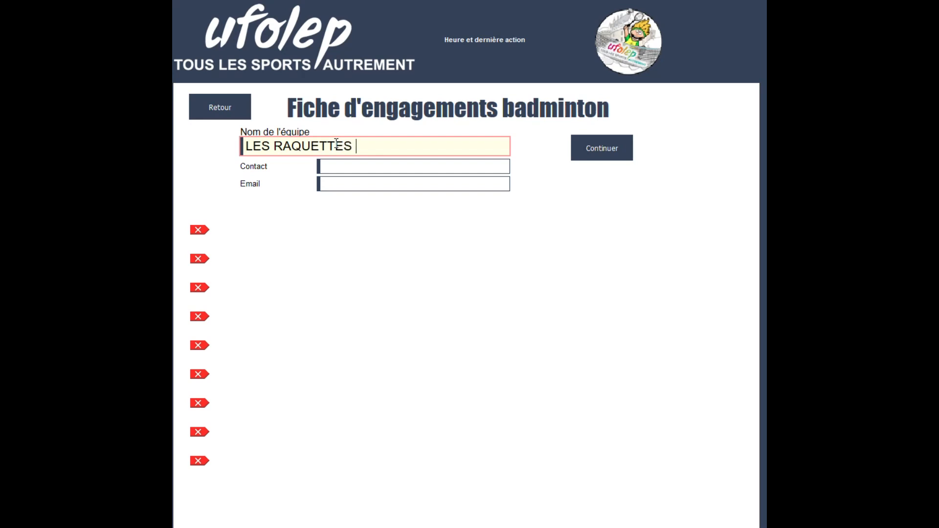
type(" D'OR")
left_click(344, 167)
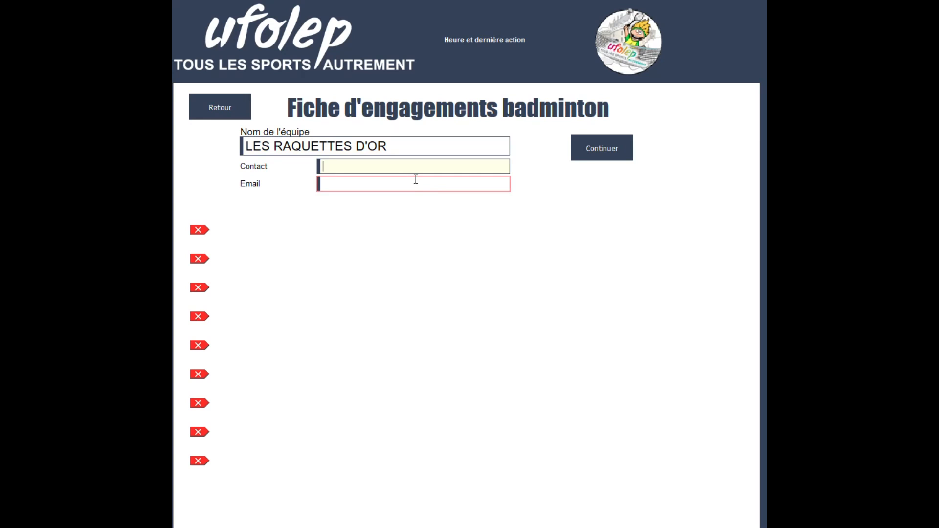
type("momo")
left_click(385, 189)
Continue to player rows and pick under-35 men (F), under-35 women (H) and over-35 (K) players.
left_click(611, 149)
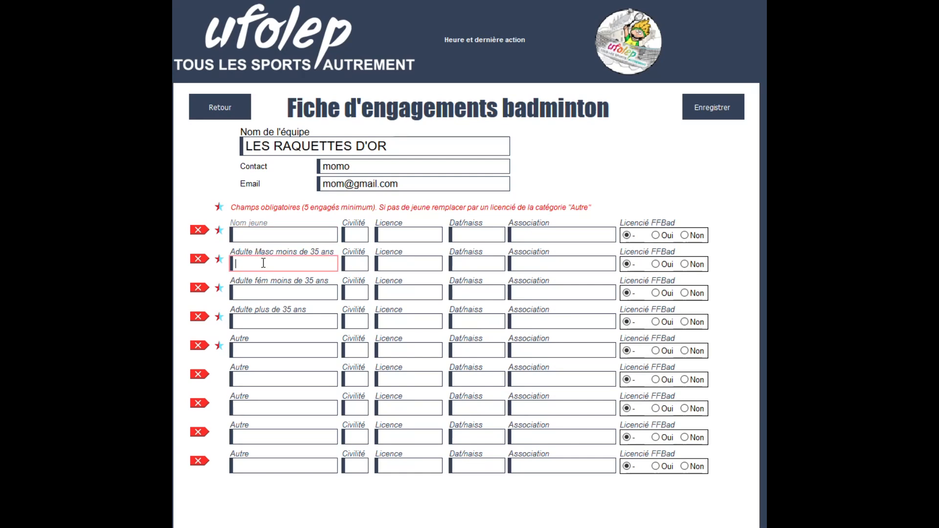
type("F")
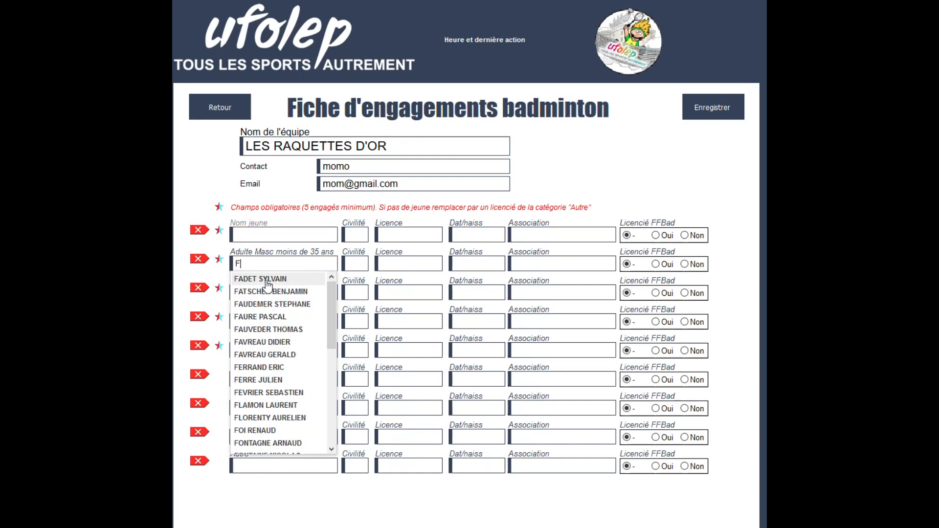
left_click(274, 280)
left_click(273, 292)
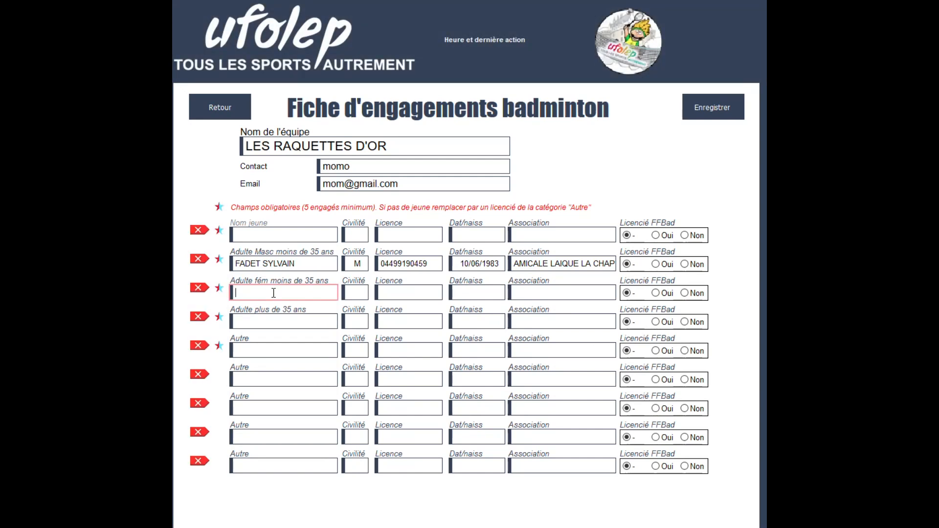
type("H")
left_click(274, 327)
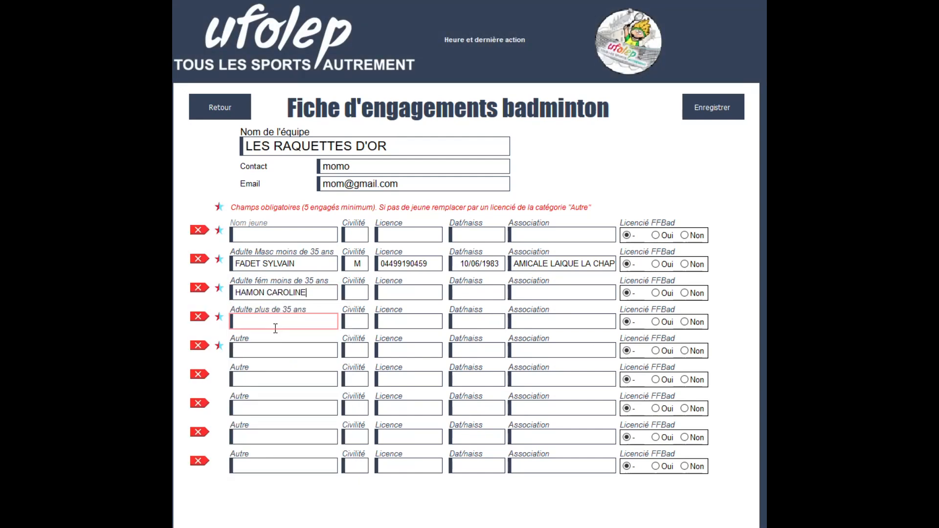
left_click(272, 323)
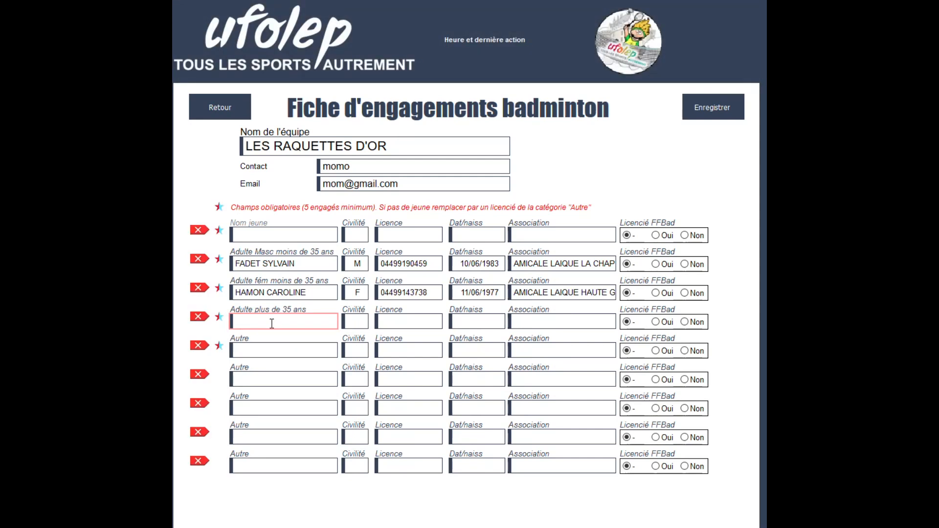
type("K")
left_click(268, 350)
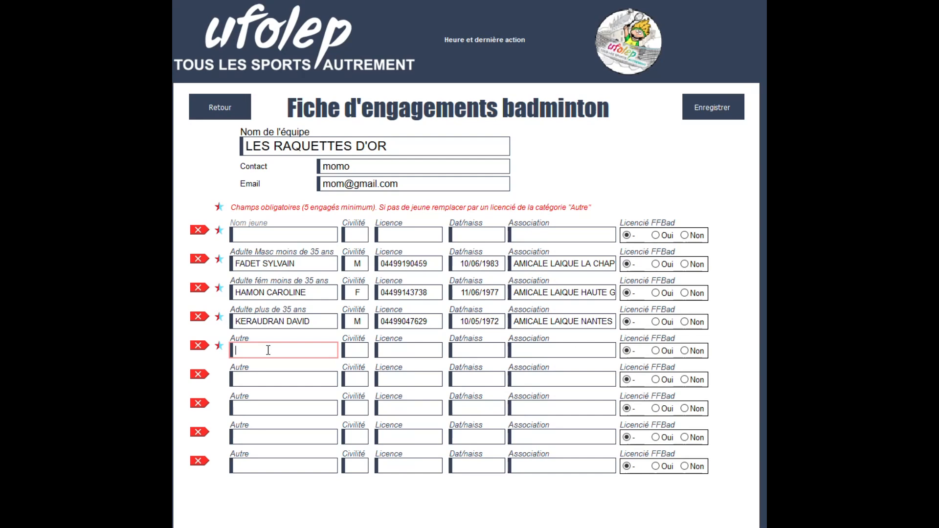
Fill the three Autre rows with players suggested for R, J and D.
type("R")
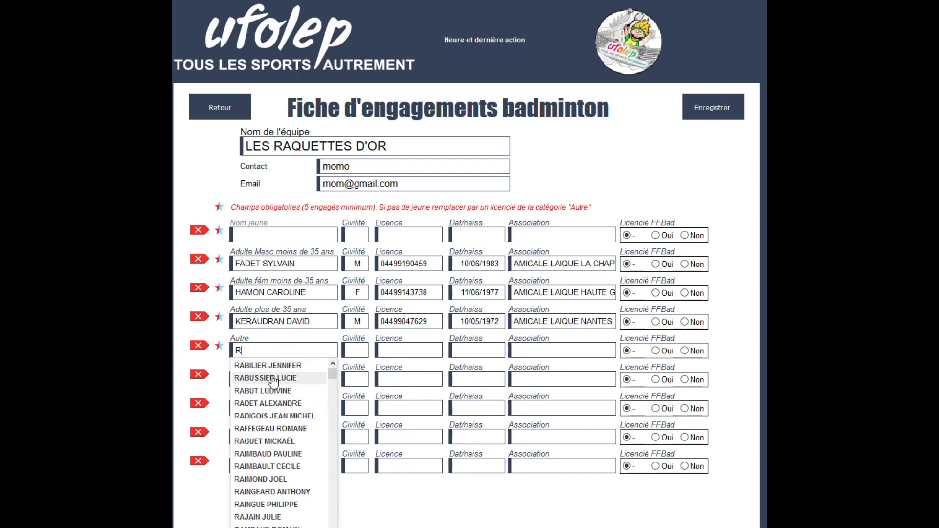
left_click(272, 375)
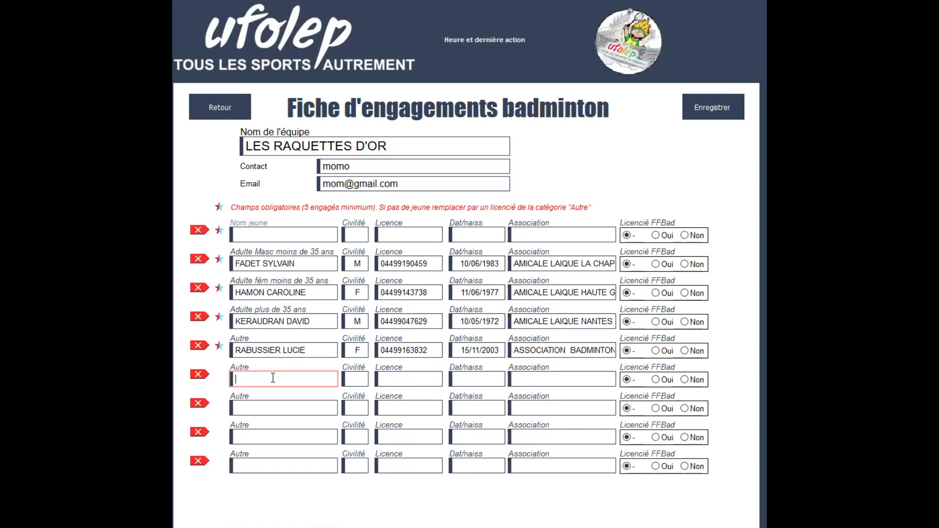
type("J")
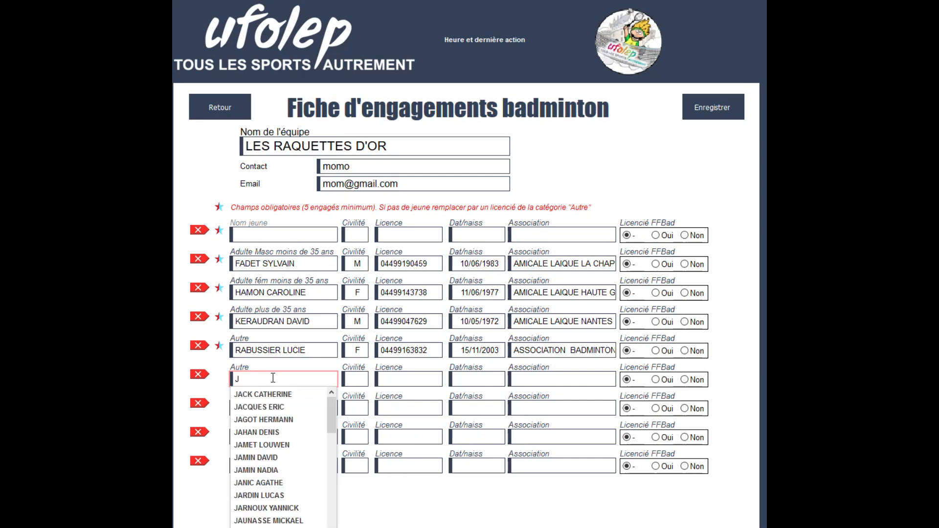
left_click(267, 394)
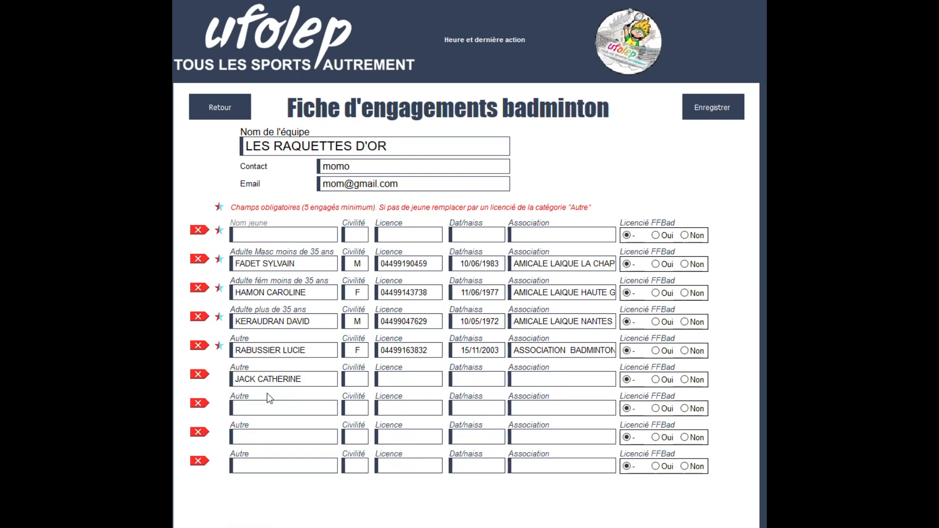
left_click(262, 411)
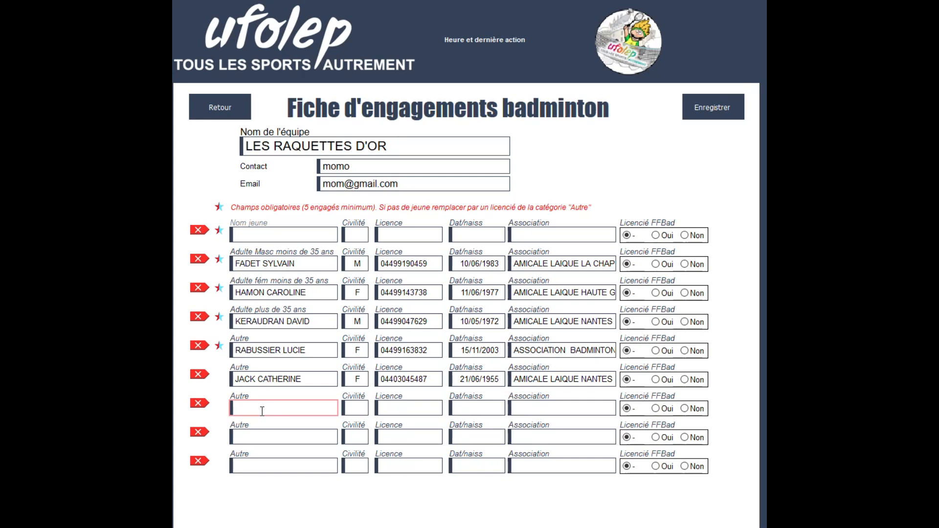
type("D")
left_click(265, 424)
left_click(270, 436)
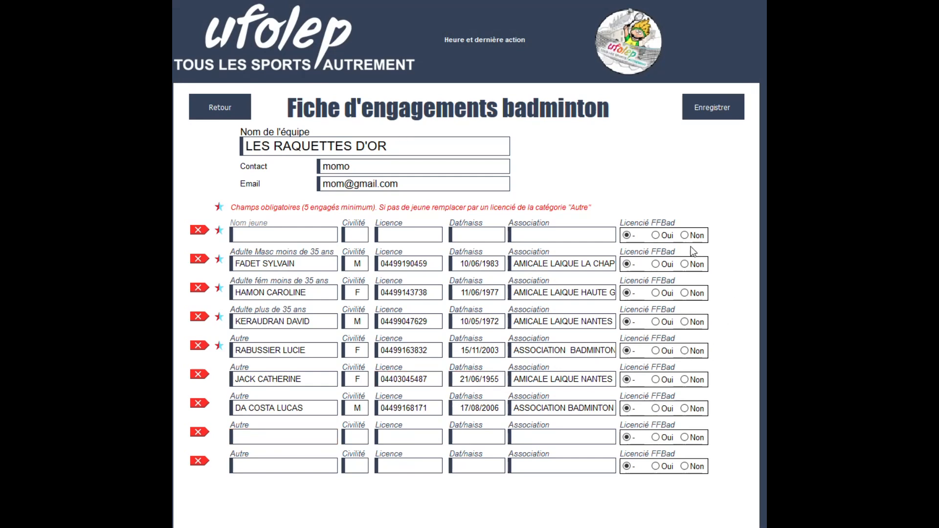
Set Licencié FFBad to Non for the players in rows 2–7, then save LES RAQUETTES D'OR.
left_click(685, 265)
left_click(685, 294)
left_click(685, 322)
left_click(685, 351)
left_click(685, 379)
left_click(685, 409)
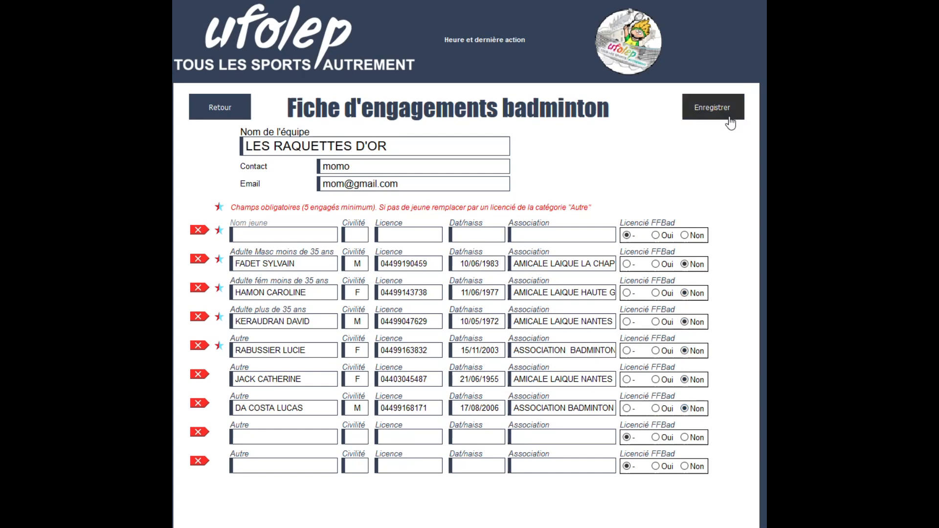
left_click(715, 109)
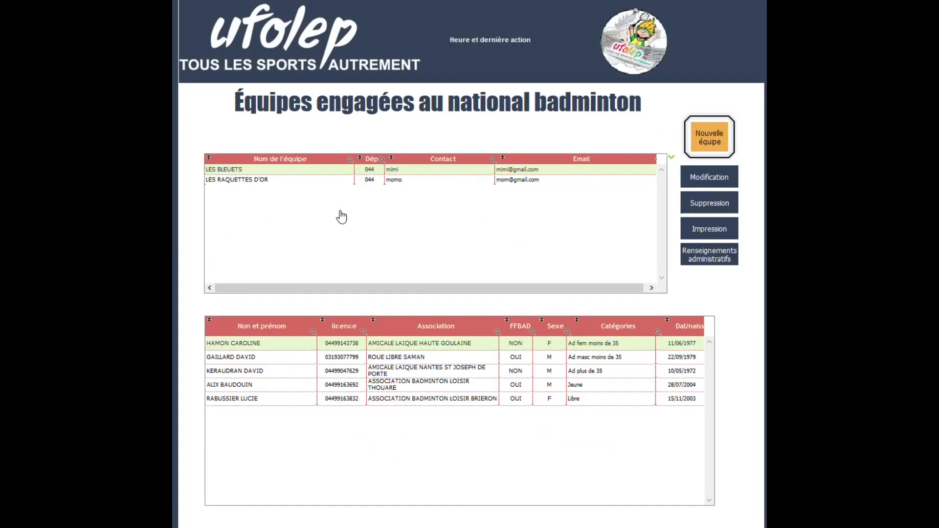
Display the six players of LES RAQUETTES D'OR from the teams table.
left_click(397, 181)
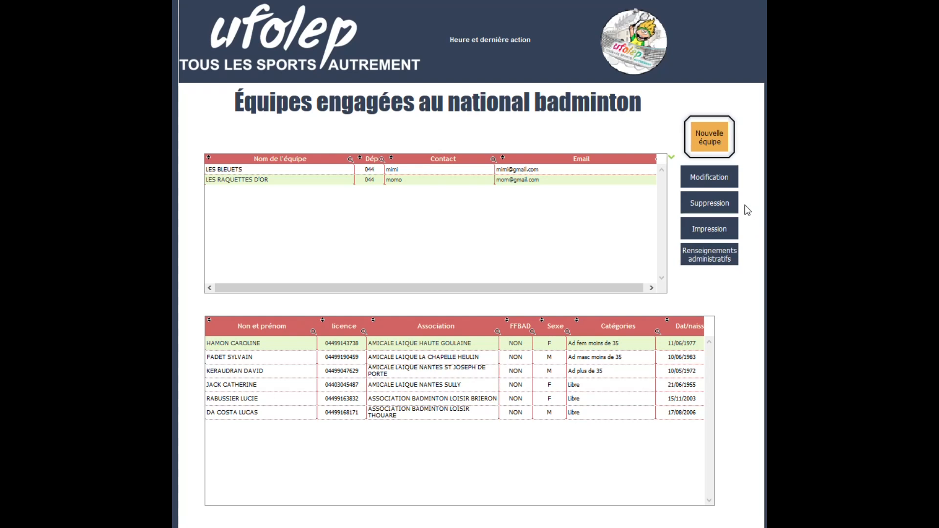
Generate the printable roster Etat_engagés_badminton.pdf of the registered teams.
left_click(713, 236)
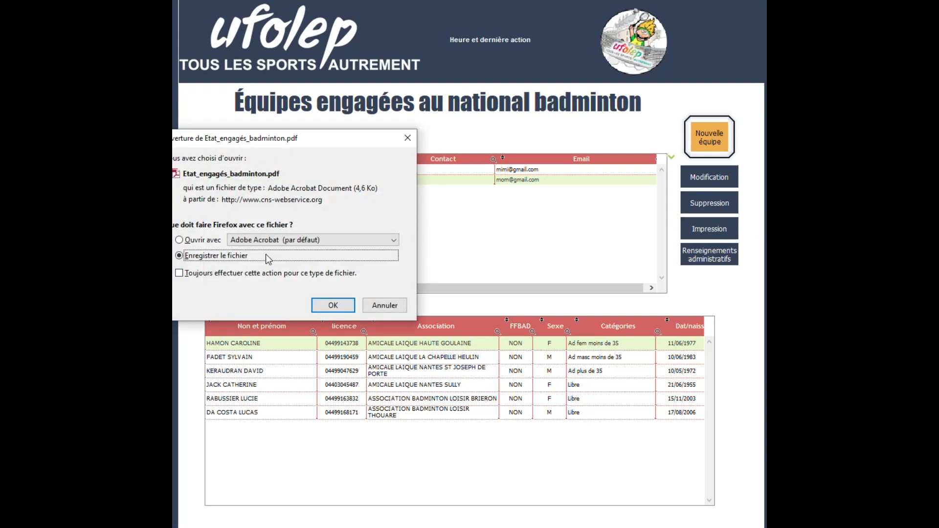
left_click(194, 240)
left_click(331, 306)
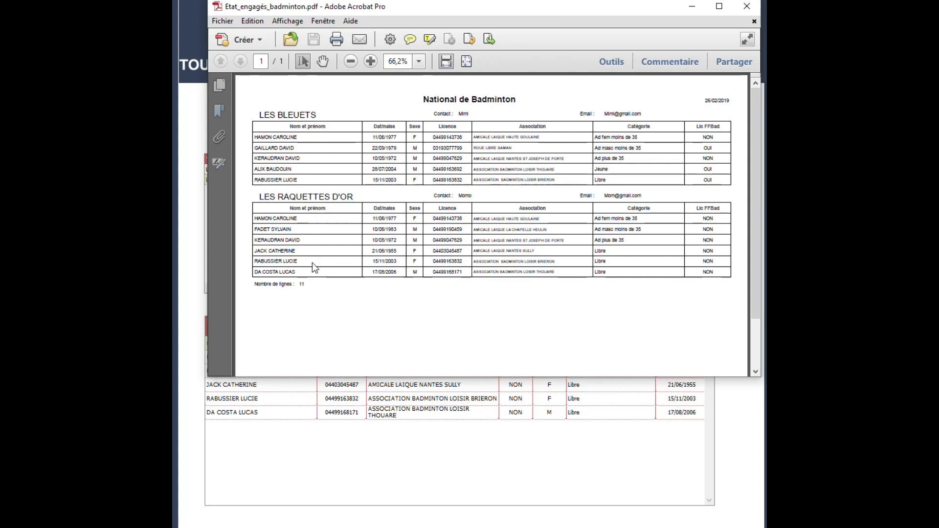
left_click(747, 6)
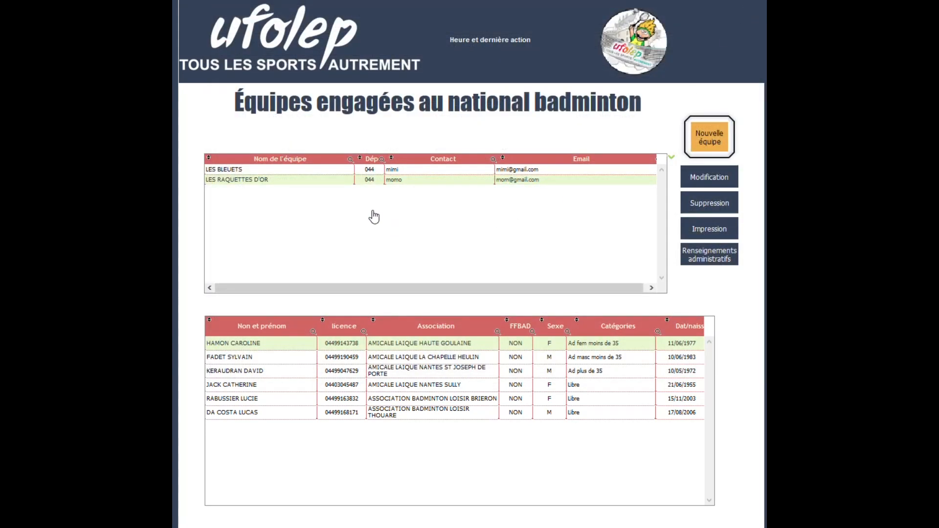